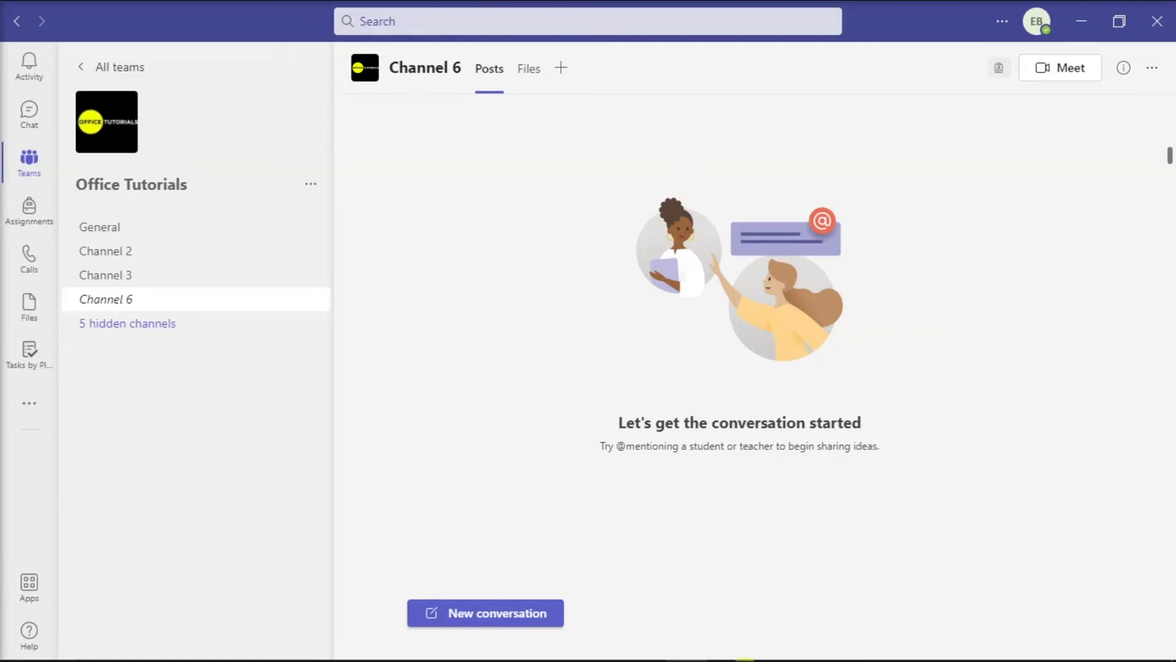
Step: Open a new Chrome window from the taskbar, leaving Teams on Channel 6
click(601, 646)
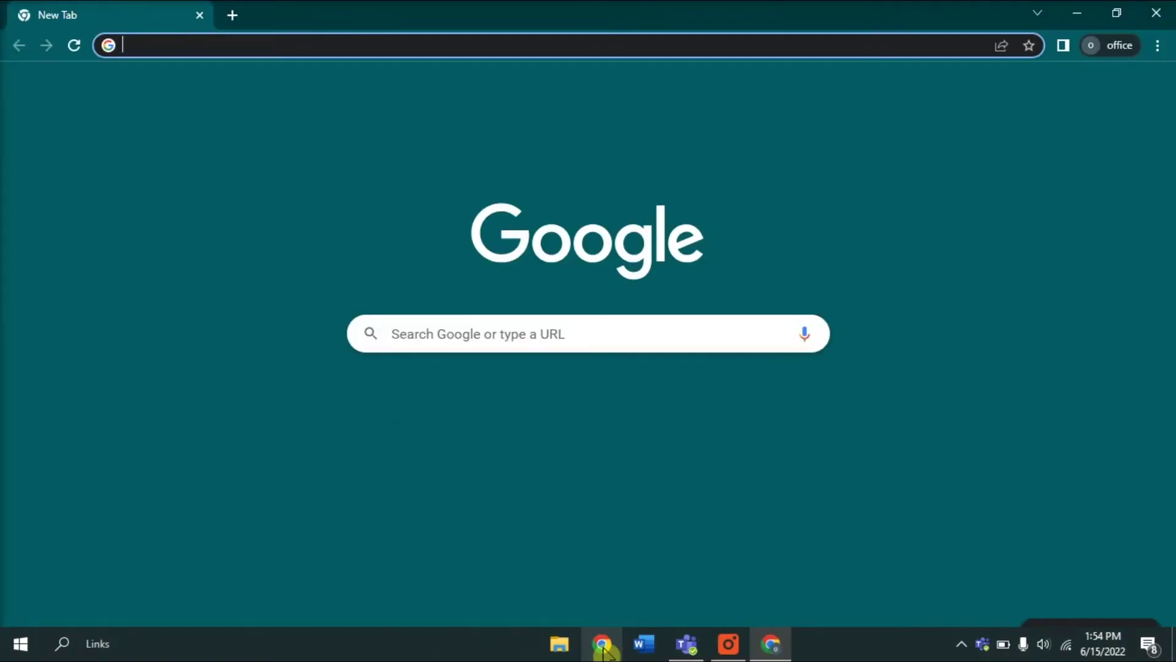
text(www.)
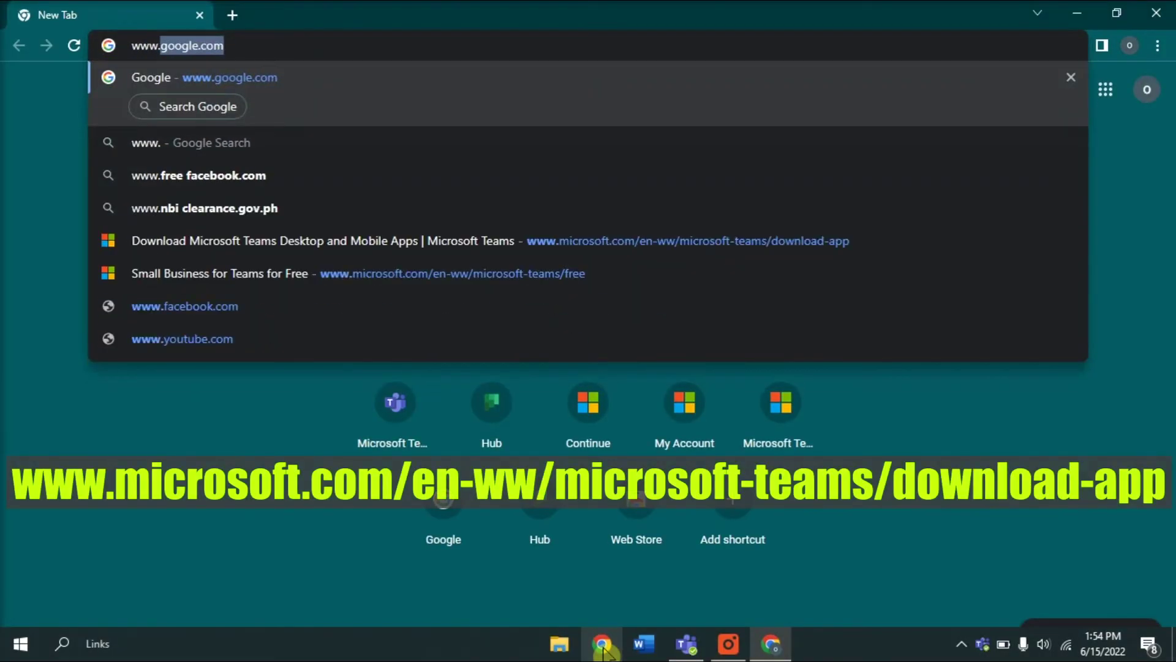
text(microsoft.c)
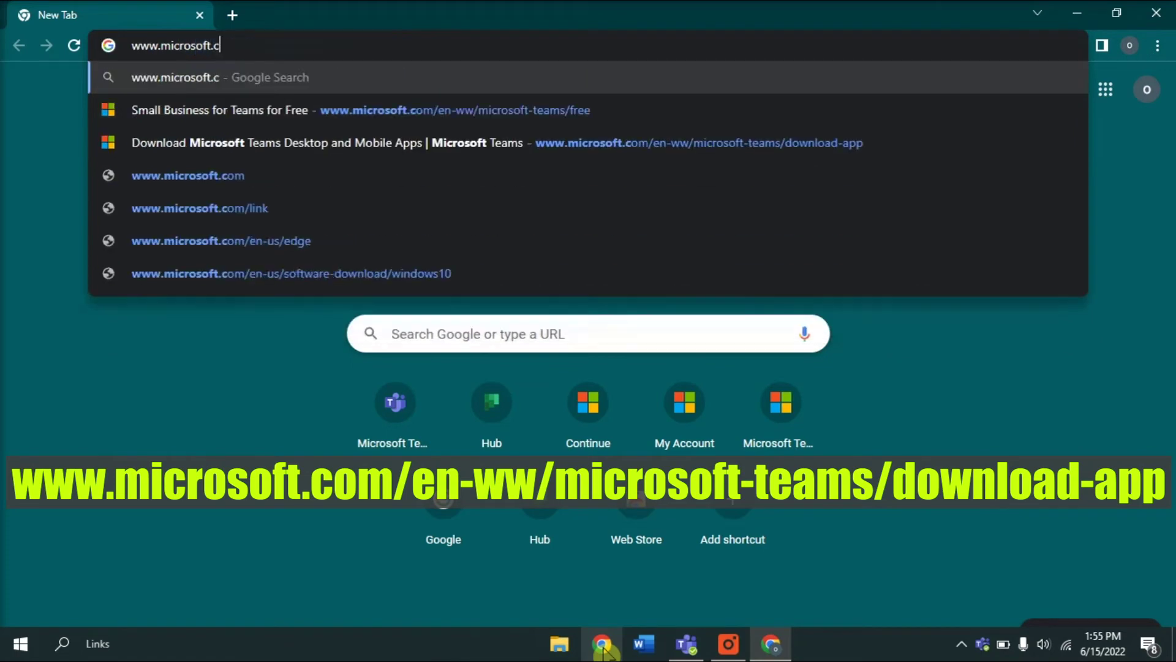
text(om/en)
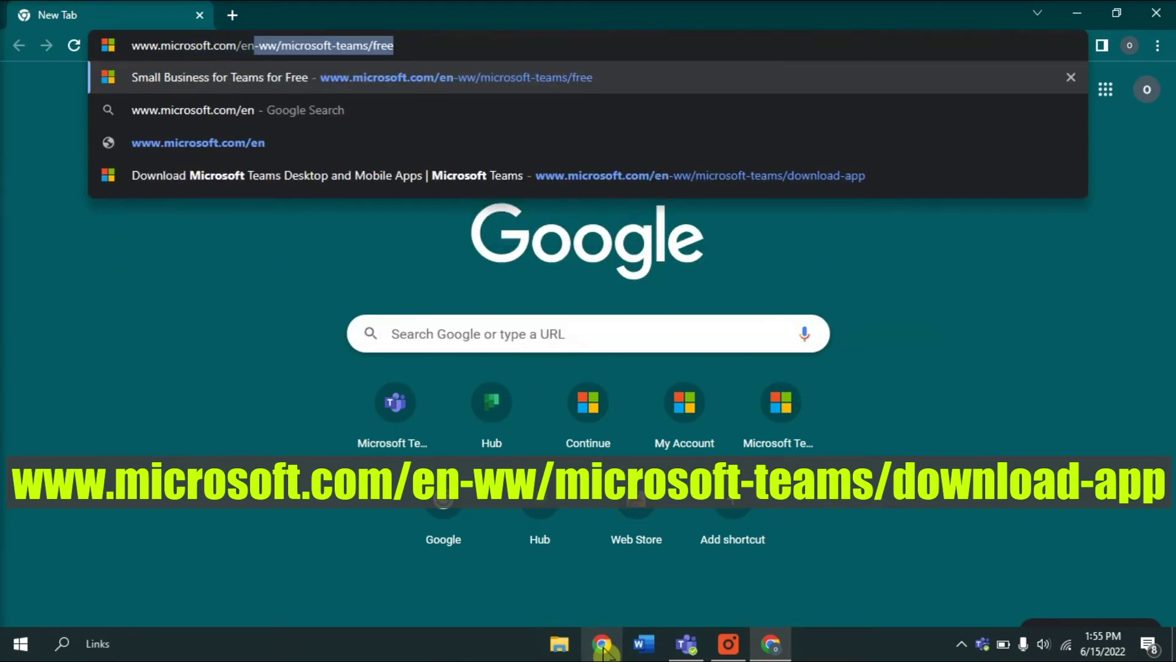
text(-ww/)
Step: Load the suggested microsoft.com/en-ww/microsoft-teams/free page in Chrome
key(End)
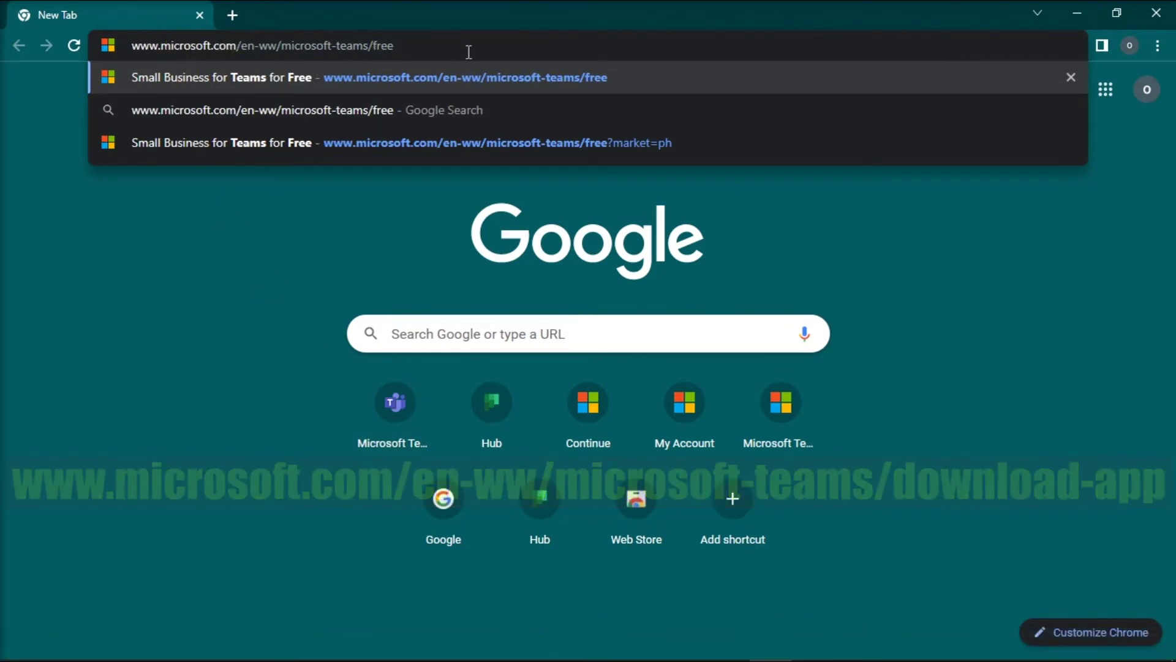
key(Return)
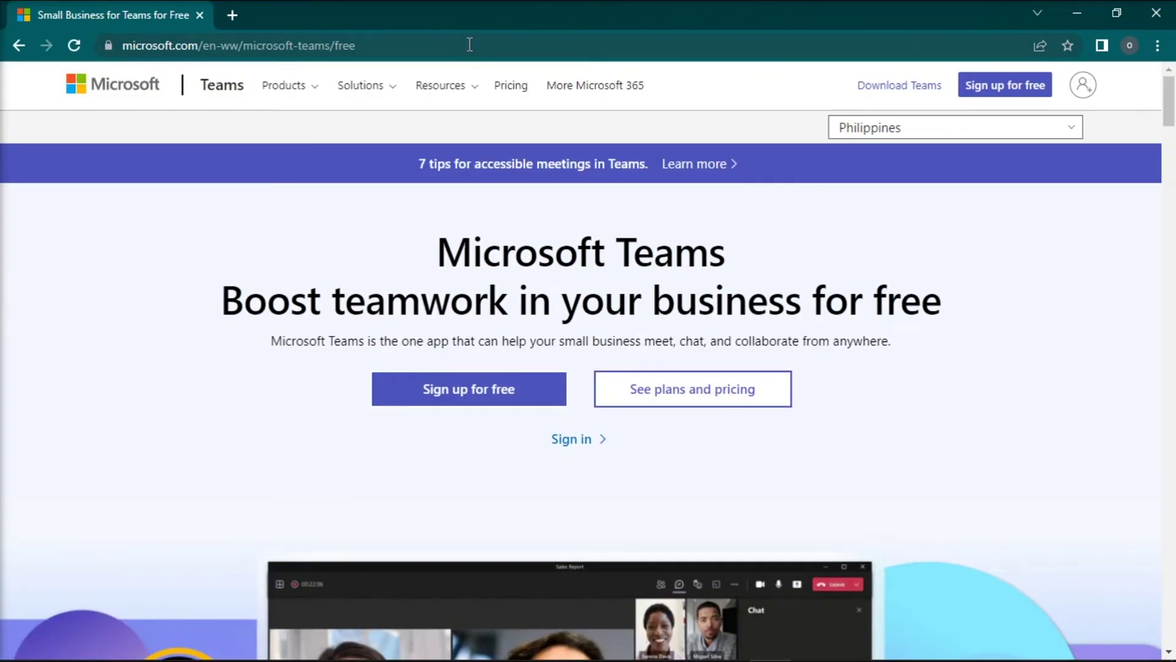
Step: Download Teams for home or small business for Windows and run the installer
click(917, 96)
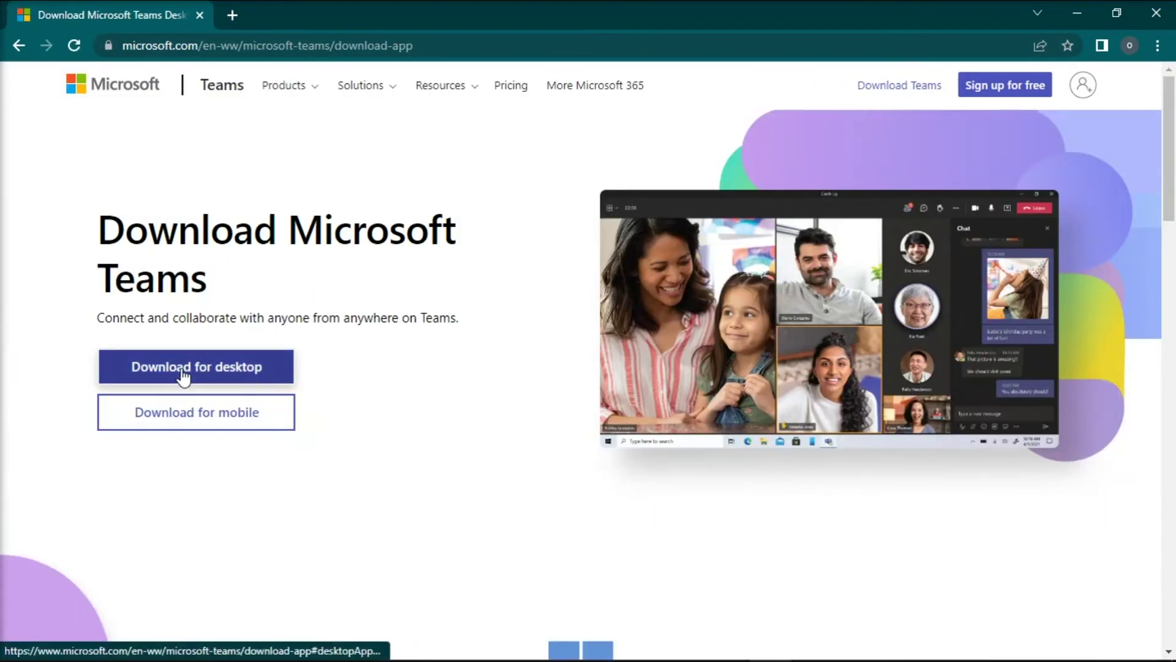
click(184, 376)
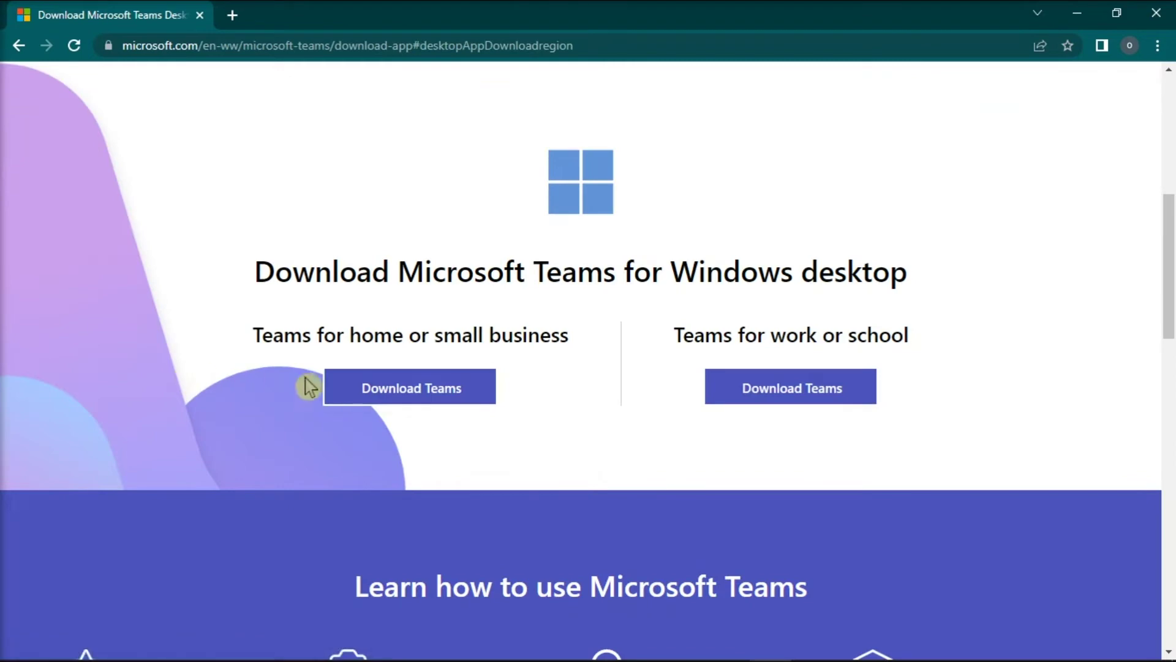
click(422, 394)
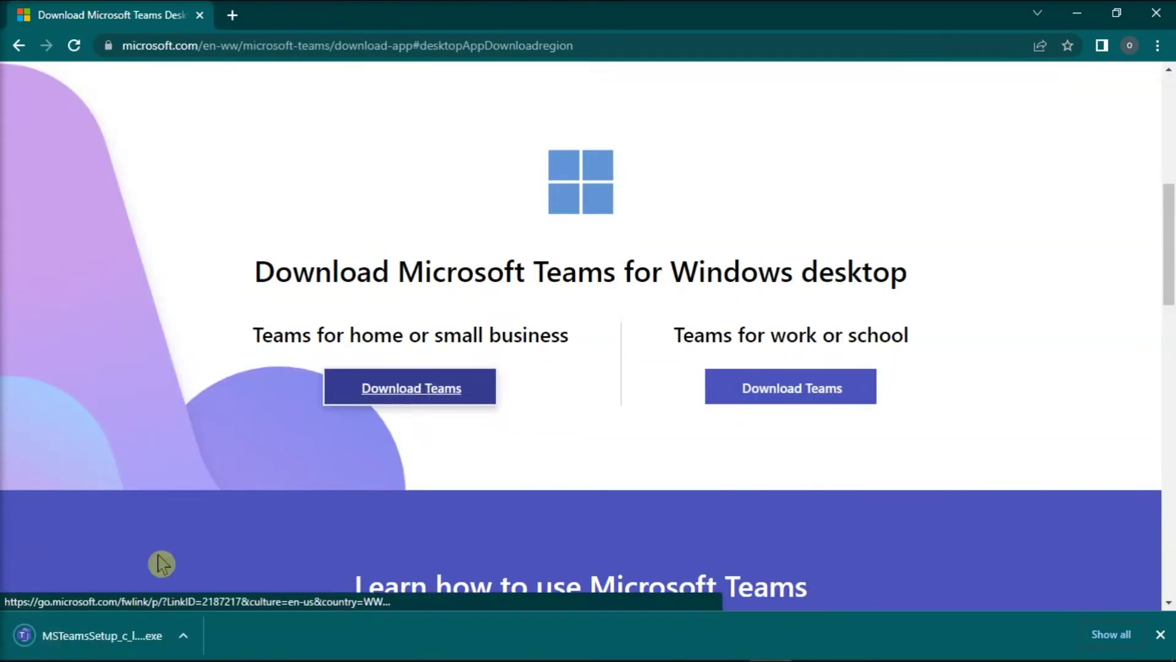
click(104, 632)
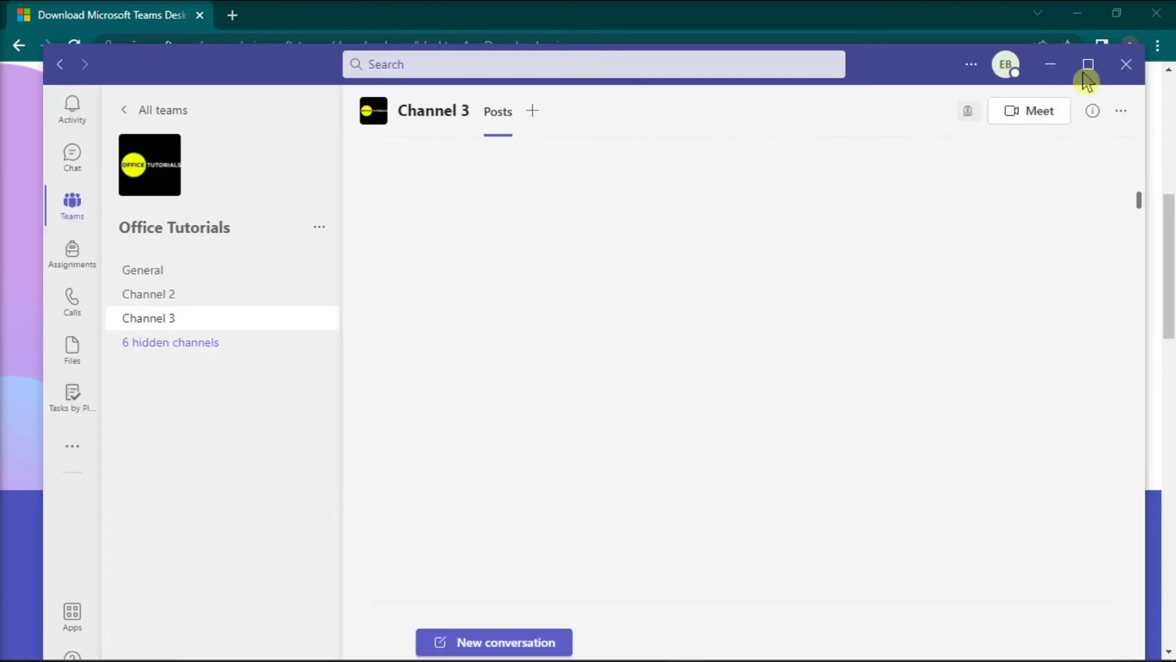
Step: Maximize Teams, then start and join a Channel 3 meeting without audio
click(1087, 65)
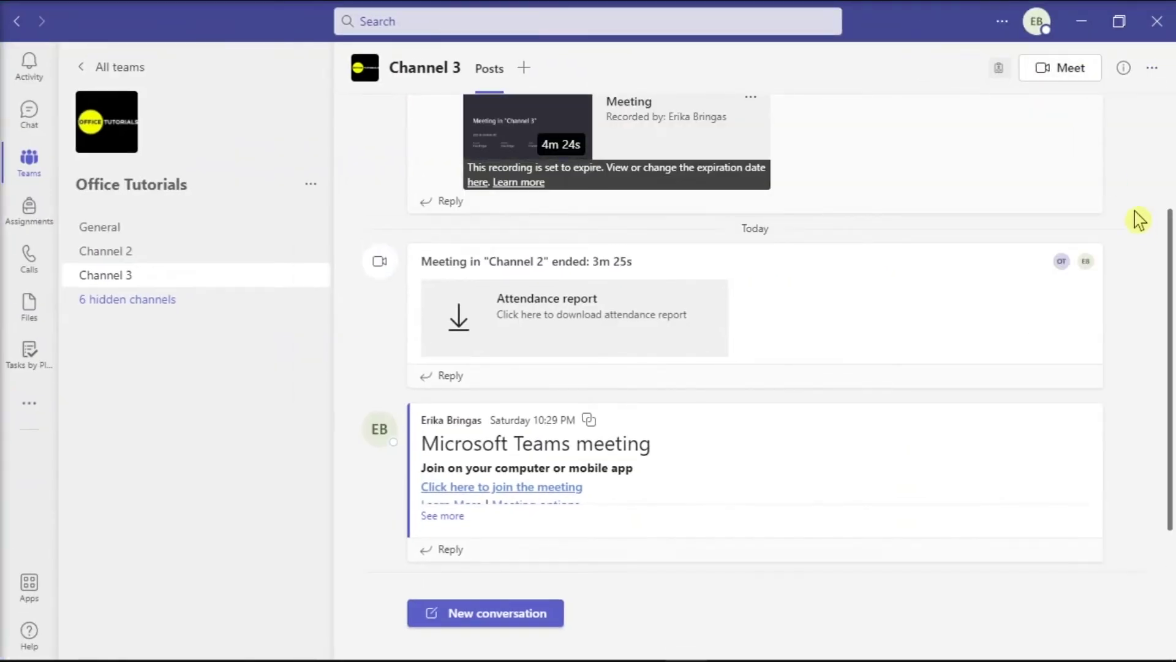
click(1068, 83)
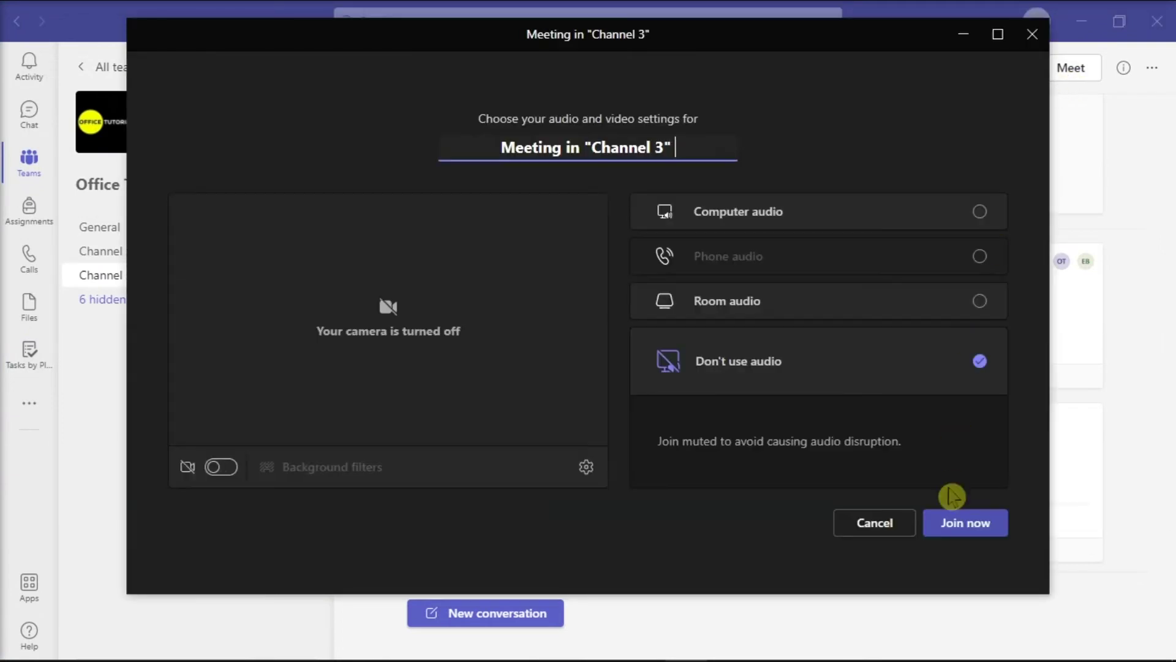
click(960, 521)
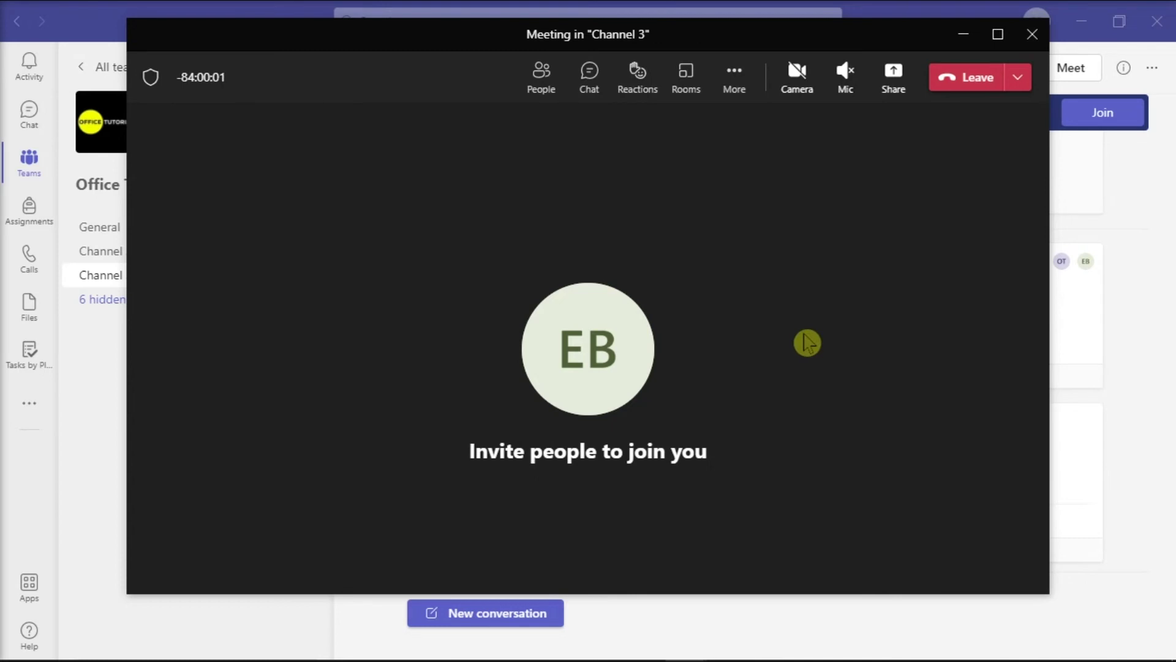
Step: Show the meeting's More actions menu with recording, captions and gallery layout options
click(734, 78)
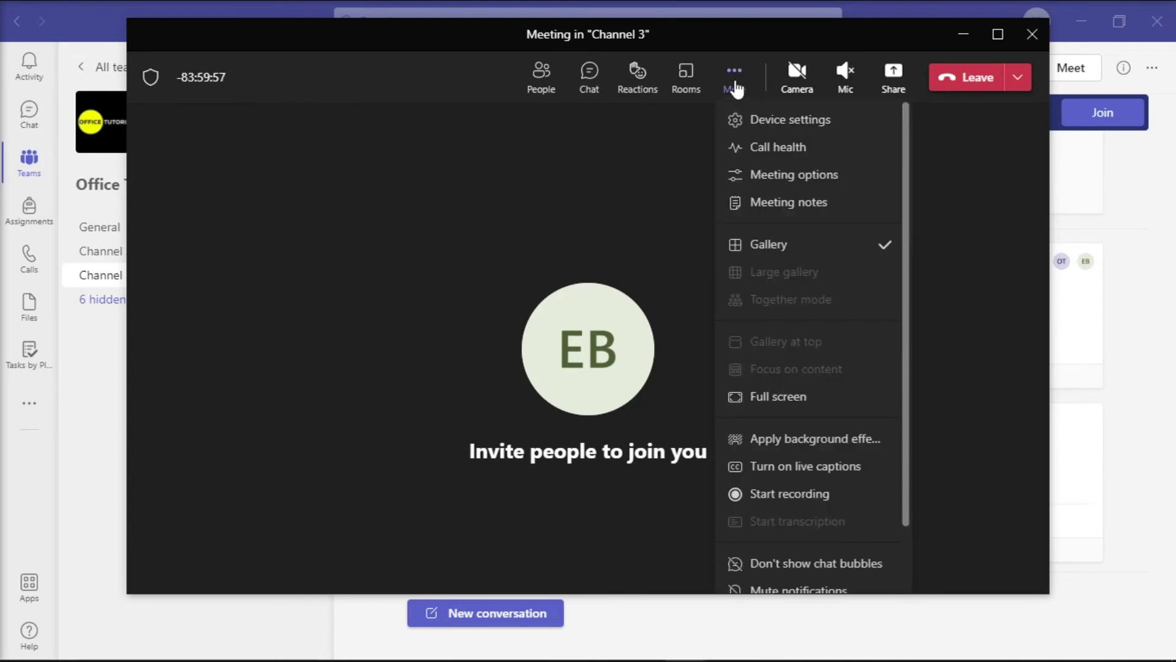